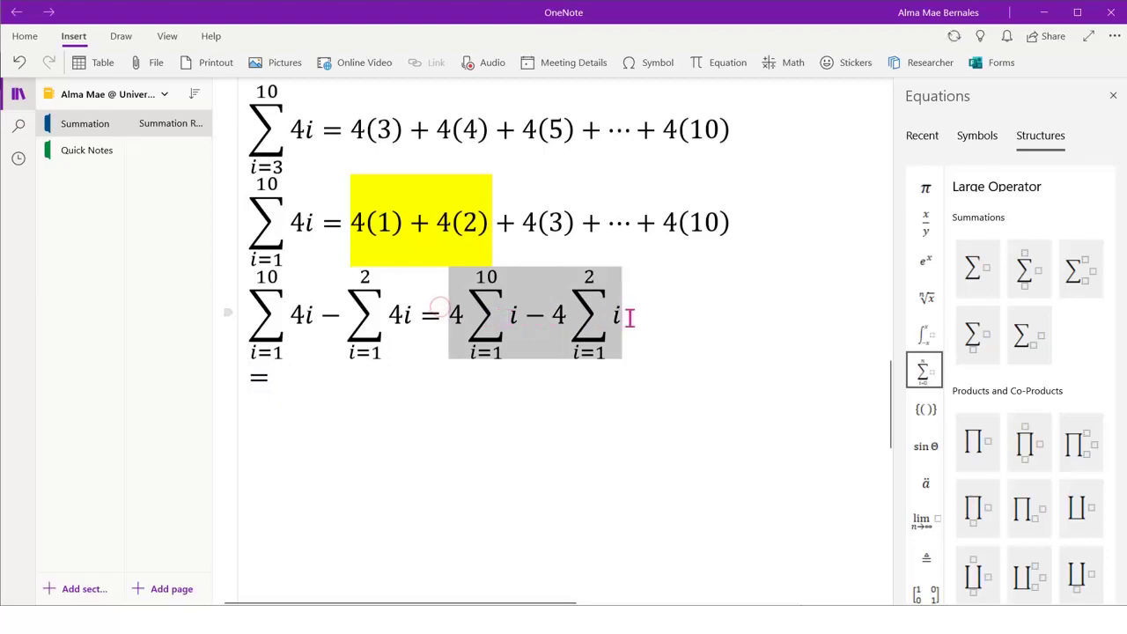
# Step: Place the cursor after the lone equals sign beneath the factored-sums equation
pyautogui.click(294, 390)
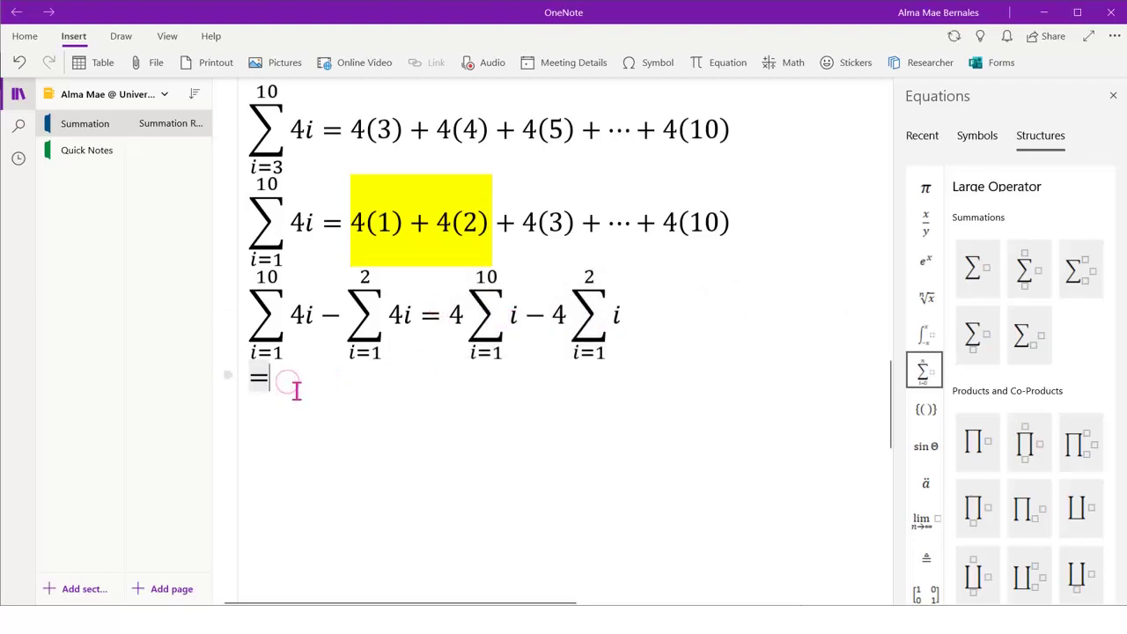
# Step: Enter 4(10(10+1)/2) − 4(2(2+1)/2) after the equals sign, correcting the typos
pyautogui.write('4(')
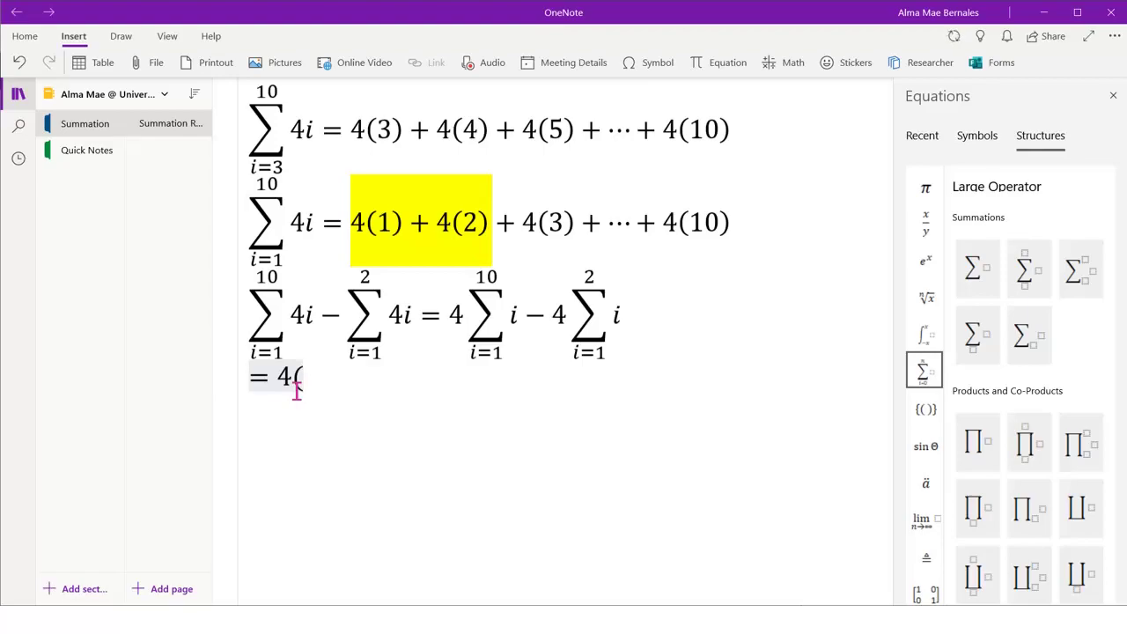
pyautogui.write('10')
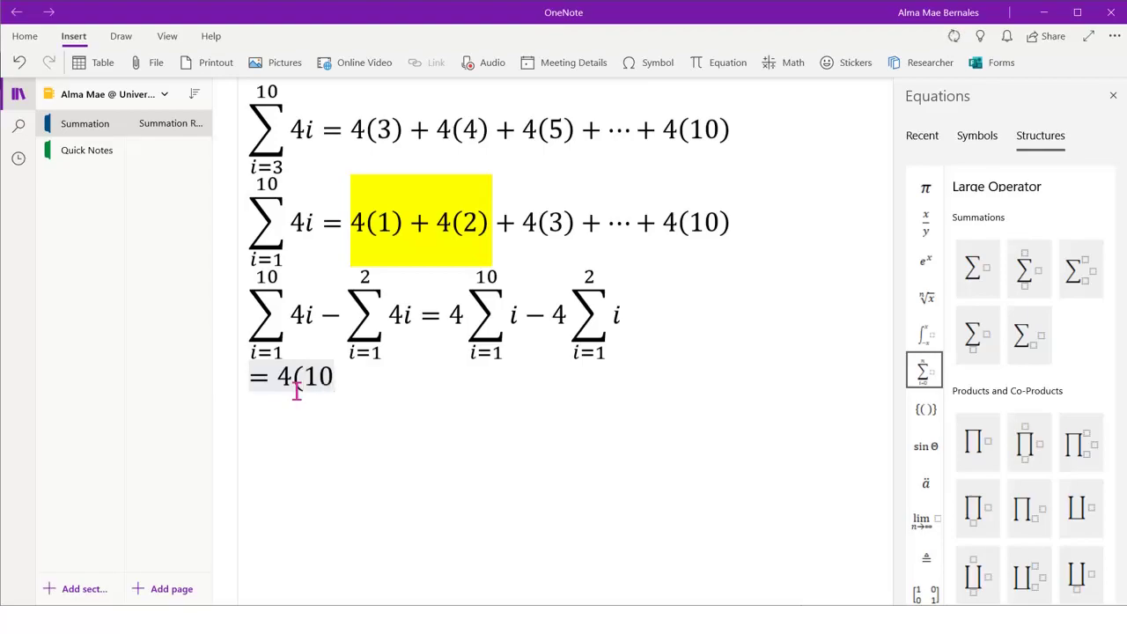
pyautogui.write('+')
pyautogui.press('BackSpace')
pyautogui.write('(1-')
pyautogui.press('BackSpace')
pyautogui.write('0+1)')
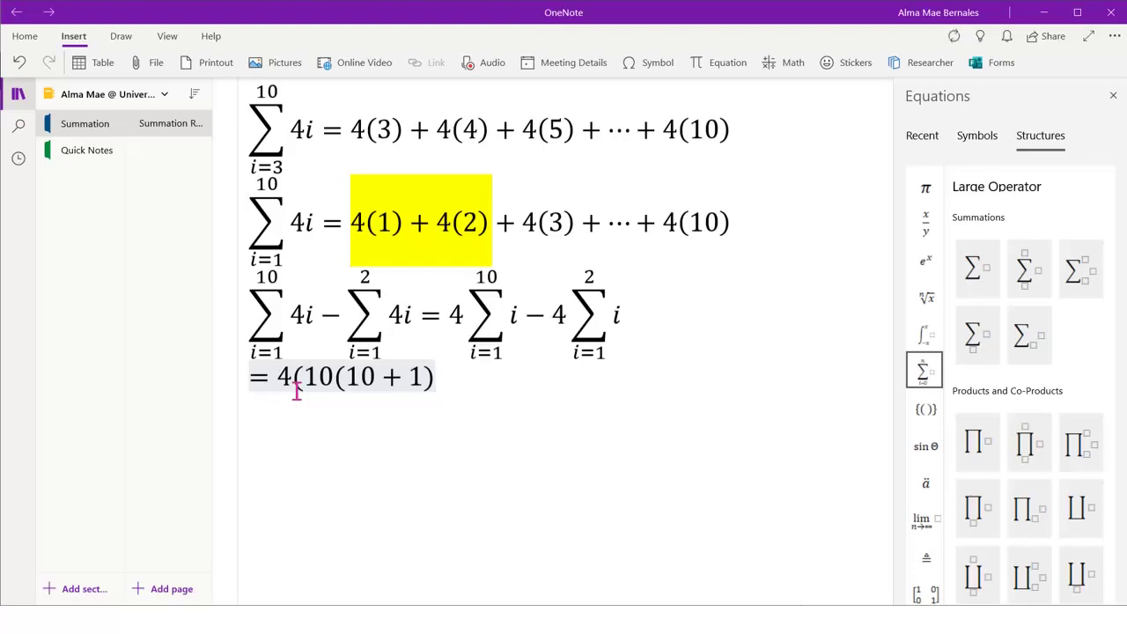
pyautogui.write('/2')
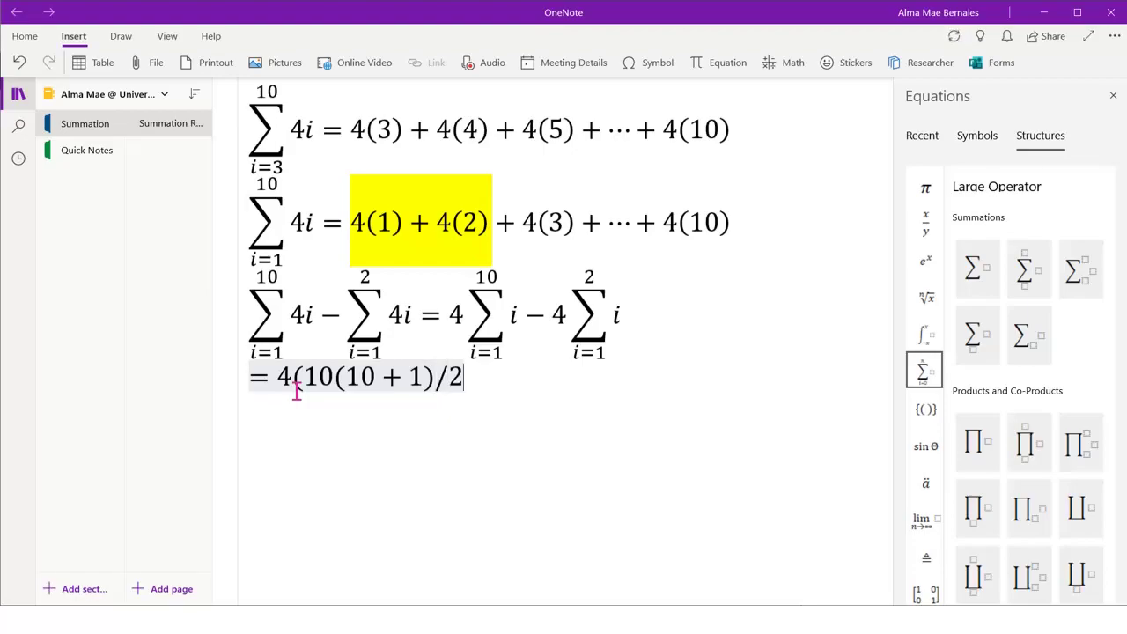
pyautogui.write(')')
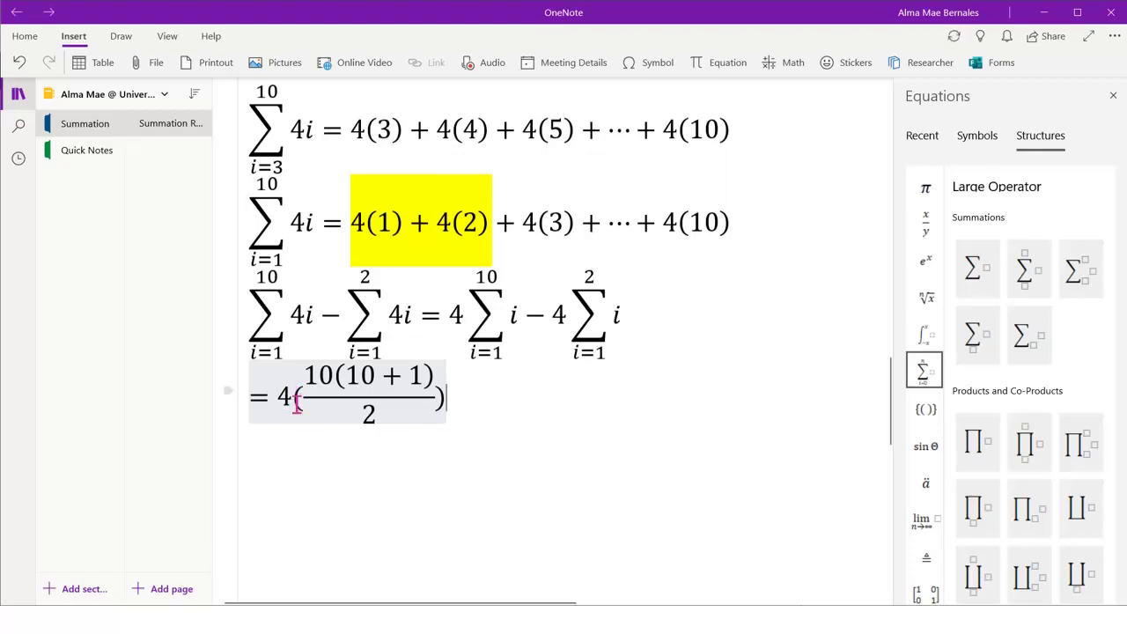
pyautogui.write('-')
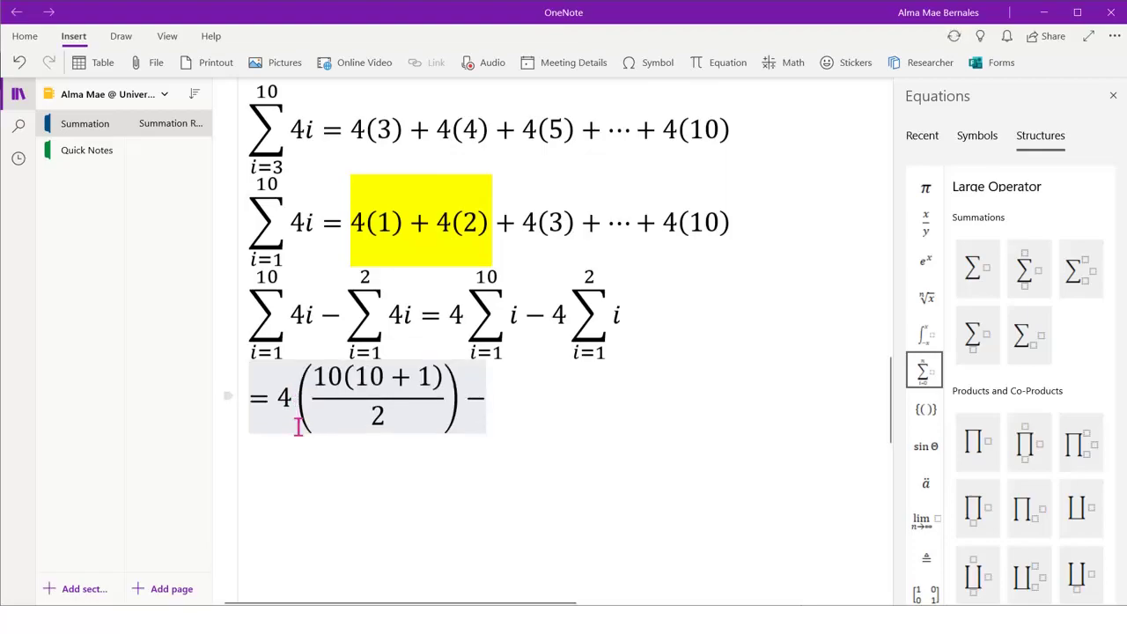
pyautogui.write('4(')
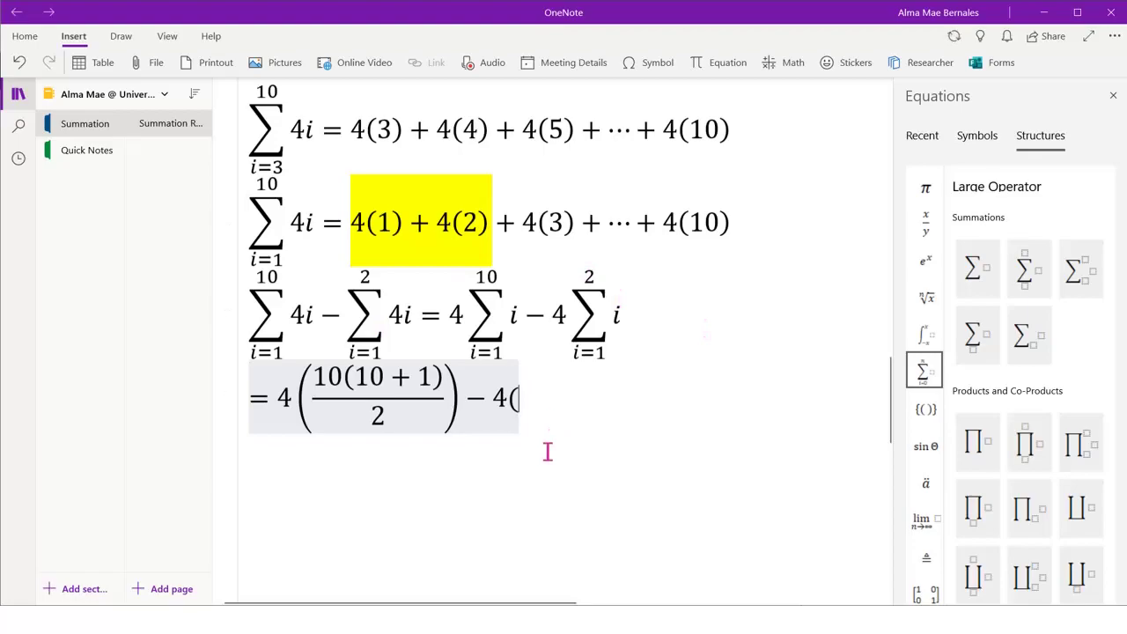
pyautogui.write('2(')
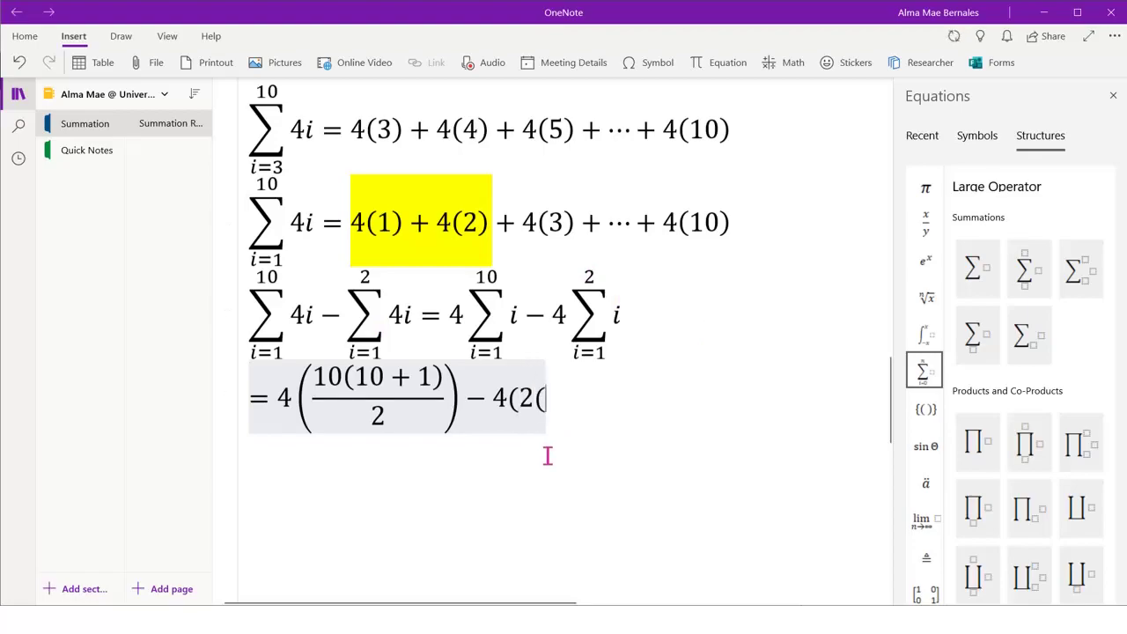
pyautogui.write('2+1)/')
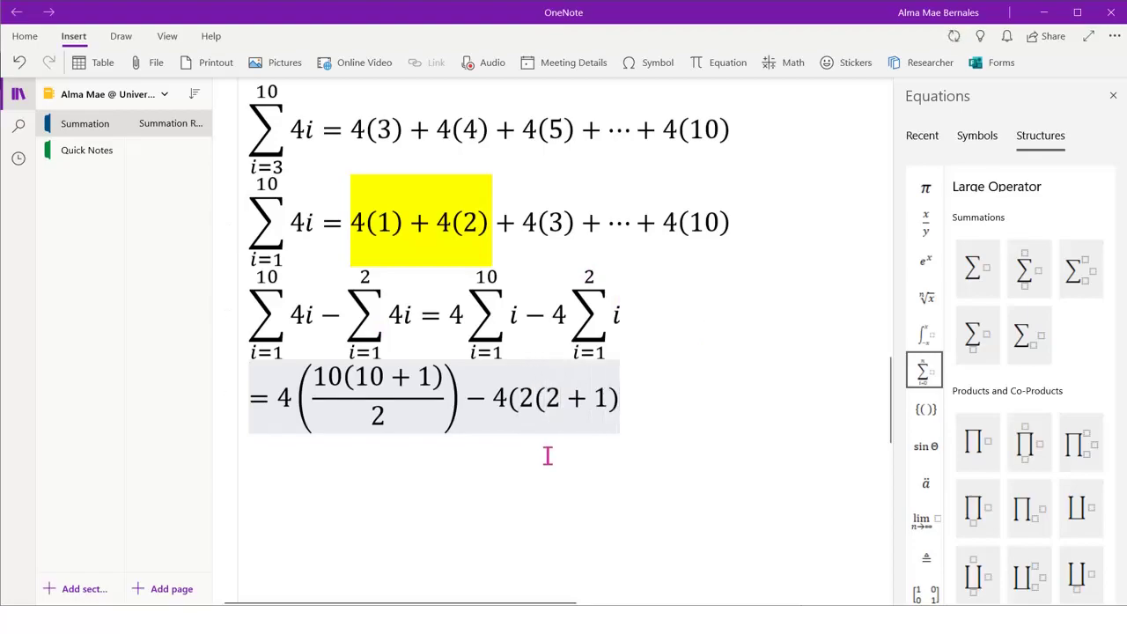
pyautogui.write('2)')
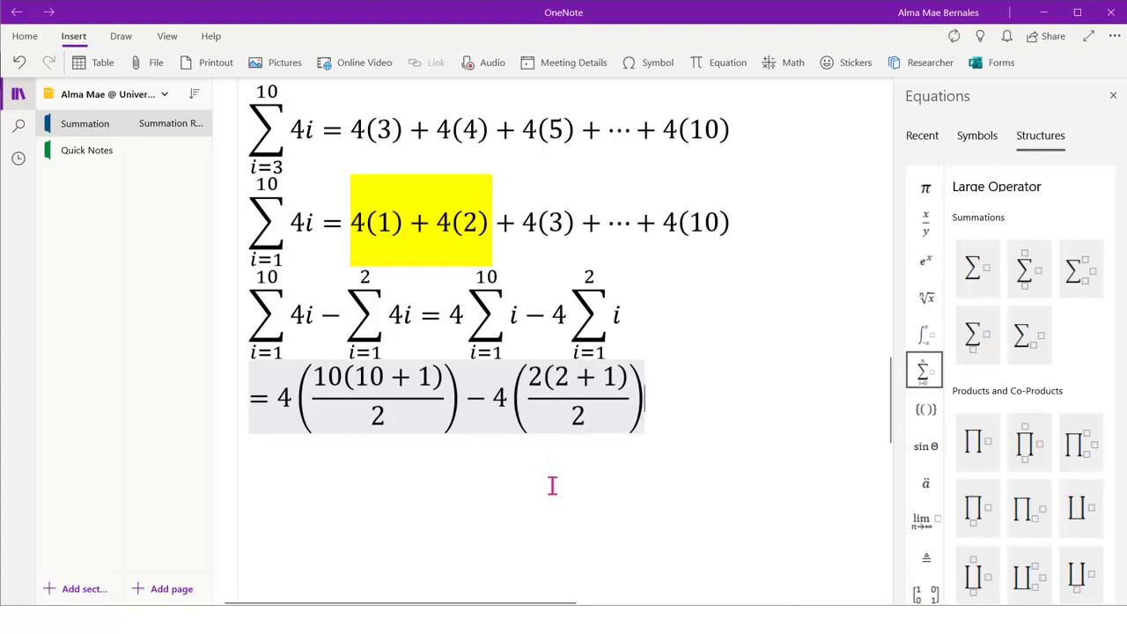
pyautogui.scroll(-1, 405, 487)
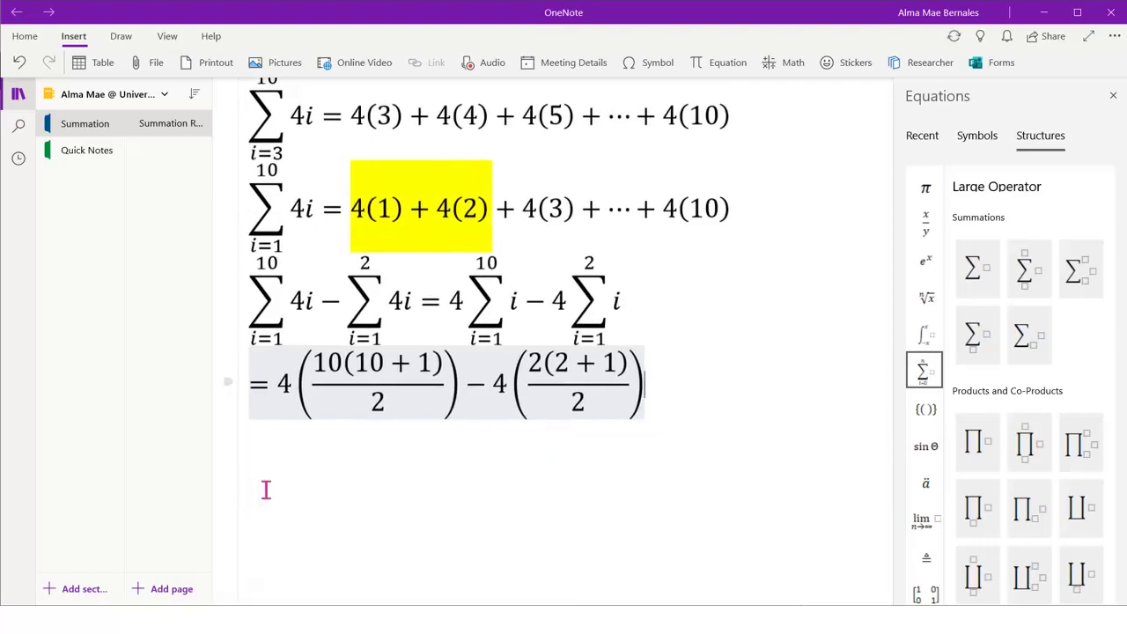
# Step: On a new line write = 2(10(11)) − 2(2(3)) = 2(110) − 2(6) = 220−12 = 208
pyautogui.press('Return')
pyautogui.write('=')
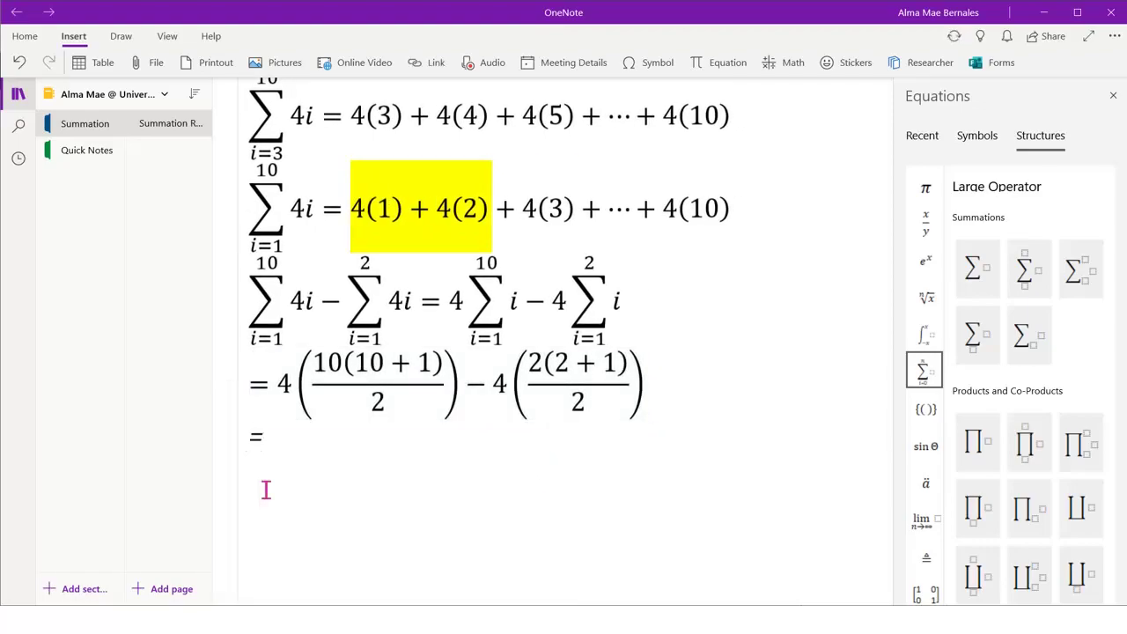
pyautogui.write('4')
pyautogui.press('BackSpace')
pyautogui.write('2(10')
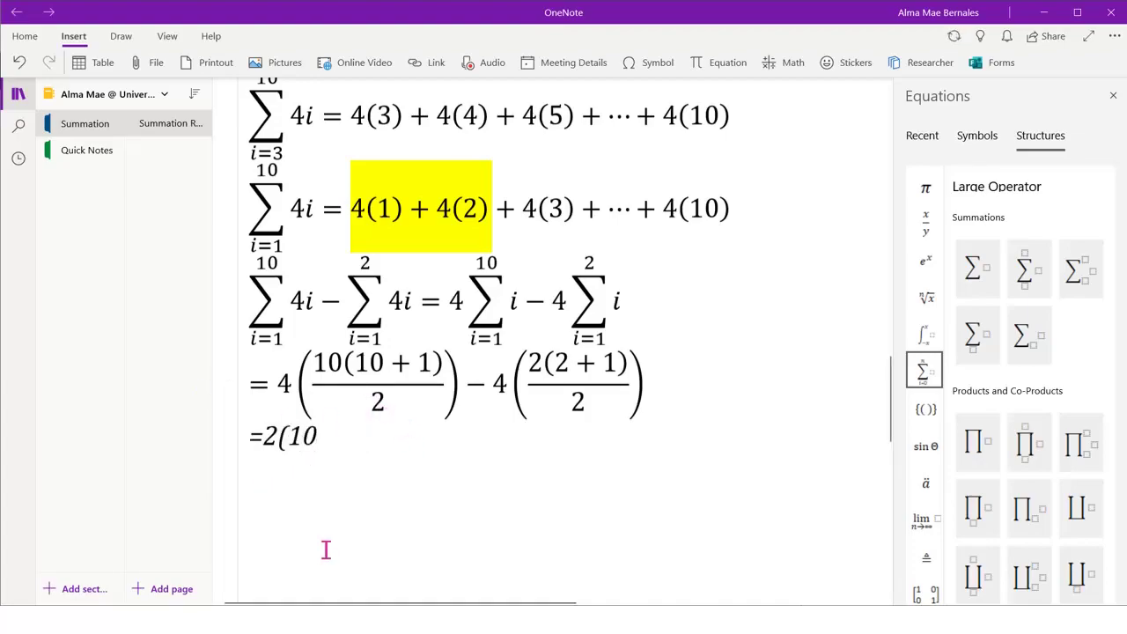
pyautogui.write('(11')
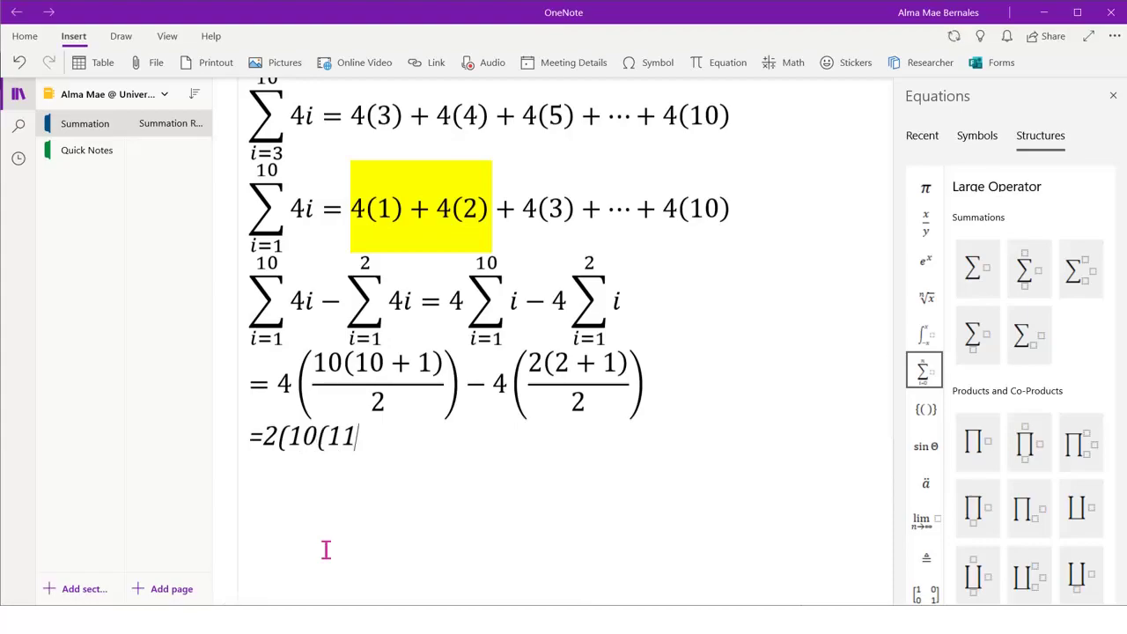
pyautogui.write('))')
pyautogui.write(' -')
pyautogui.write(' 2(')
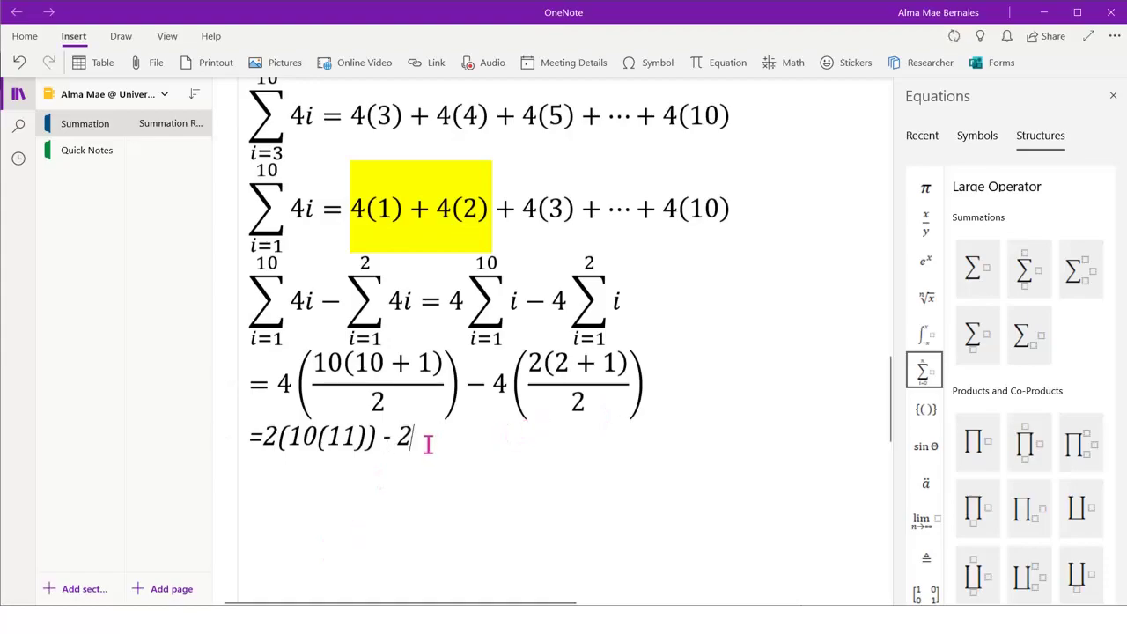
pyautogui.write('2(3)) =')
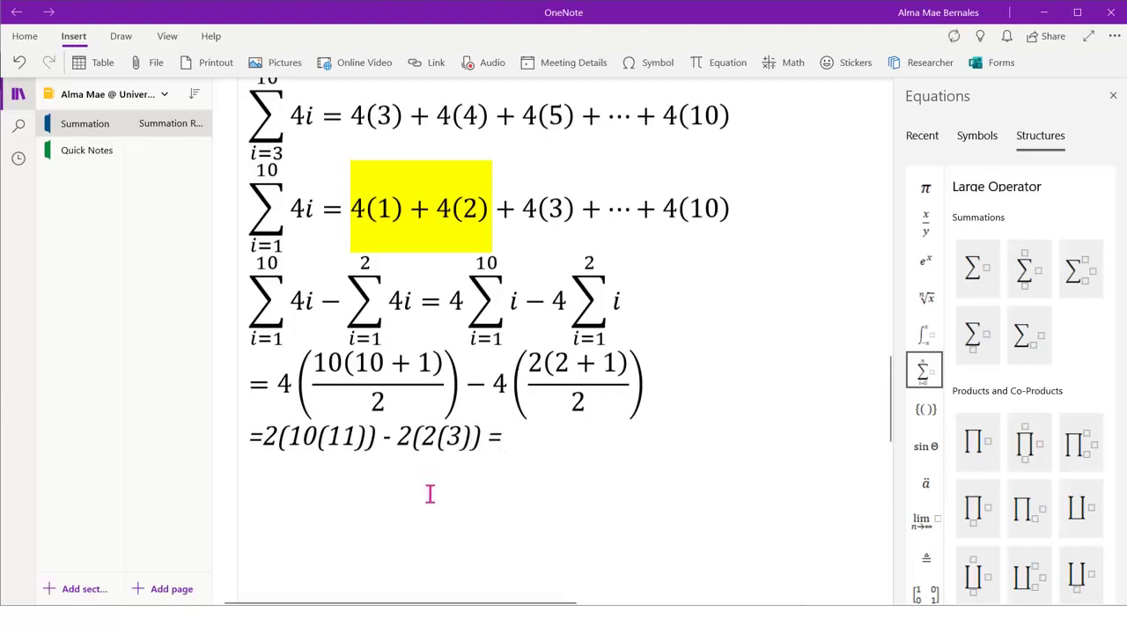
pyautogui.write(' 2 (110)- 2(6')
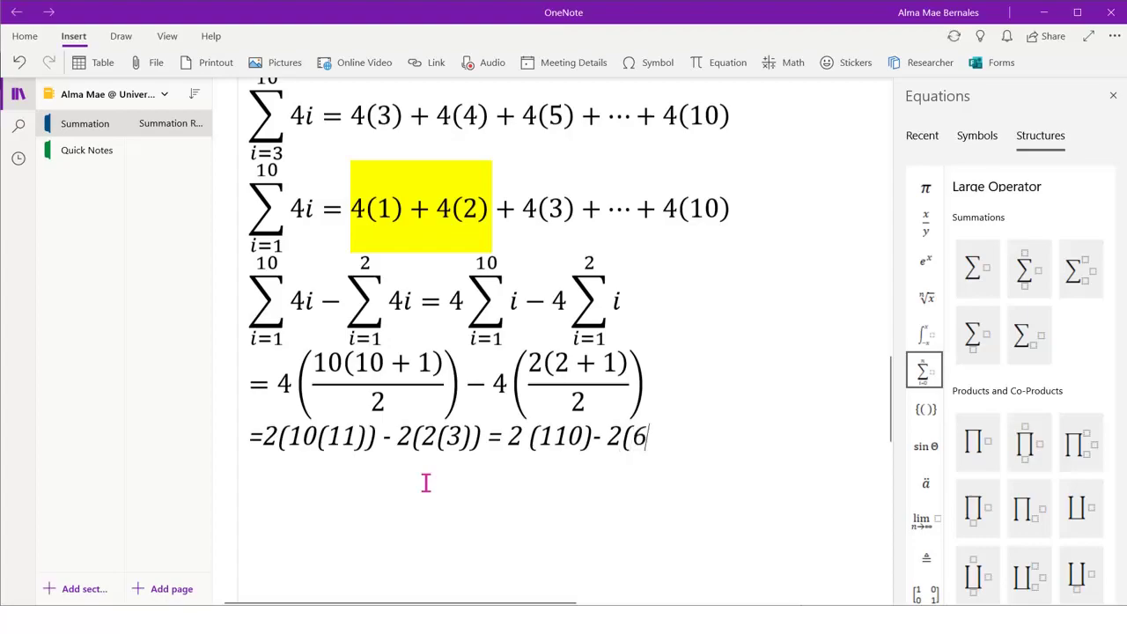
pyautogui.write(') = 220-12 = 208')
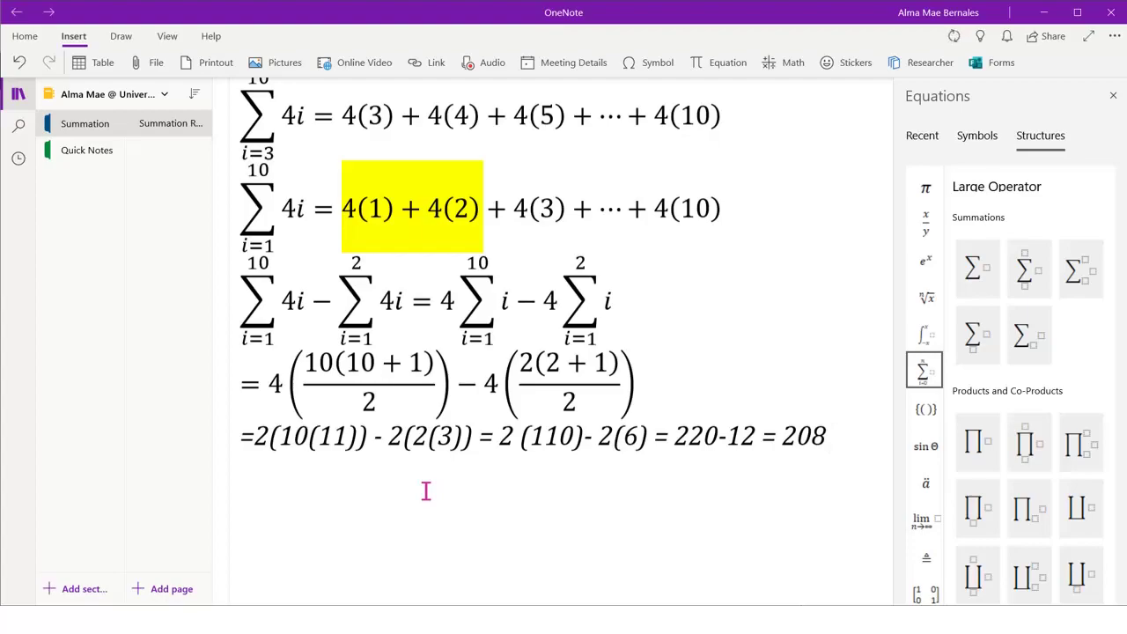
pyautogui.hscroll(-1, 425, 491)
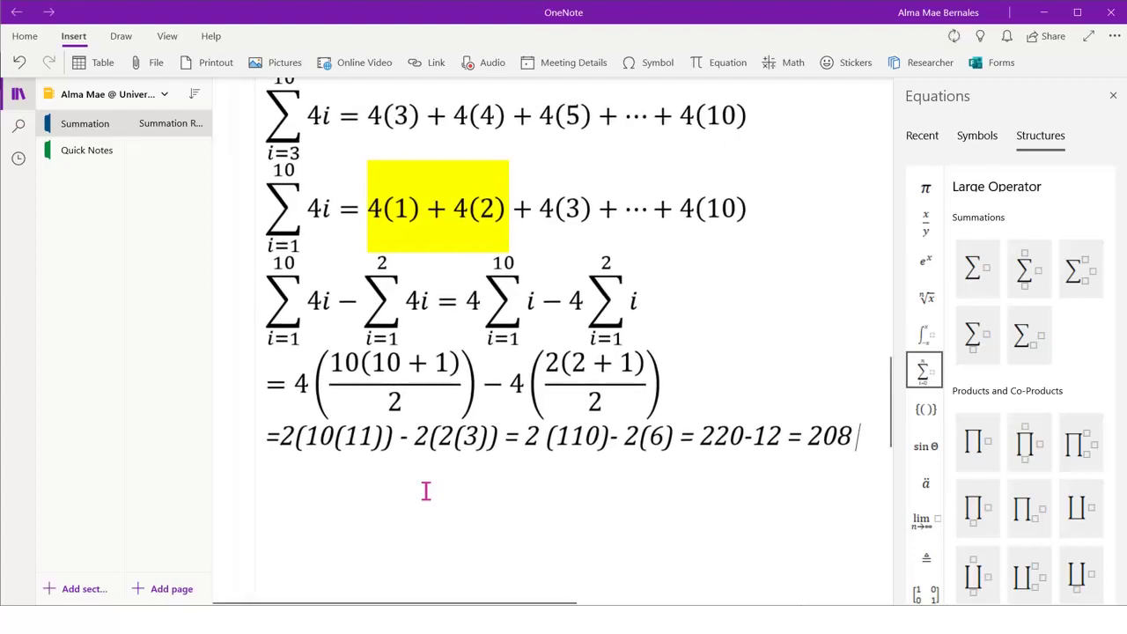
pyautogui.hscroll(1, 425, 490)
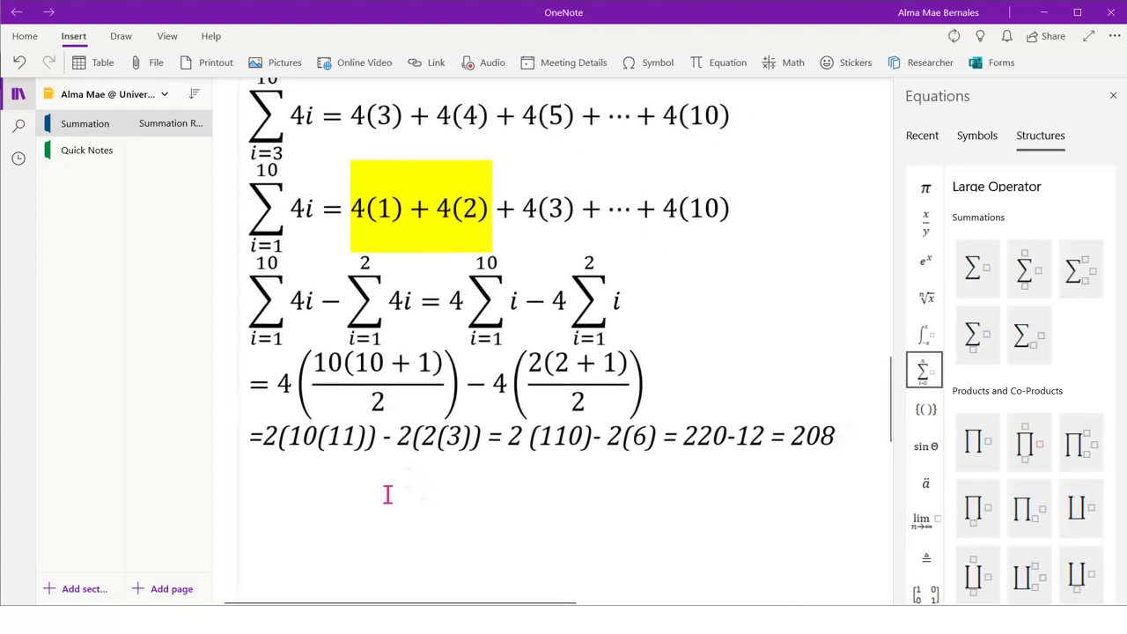